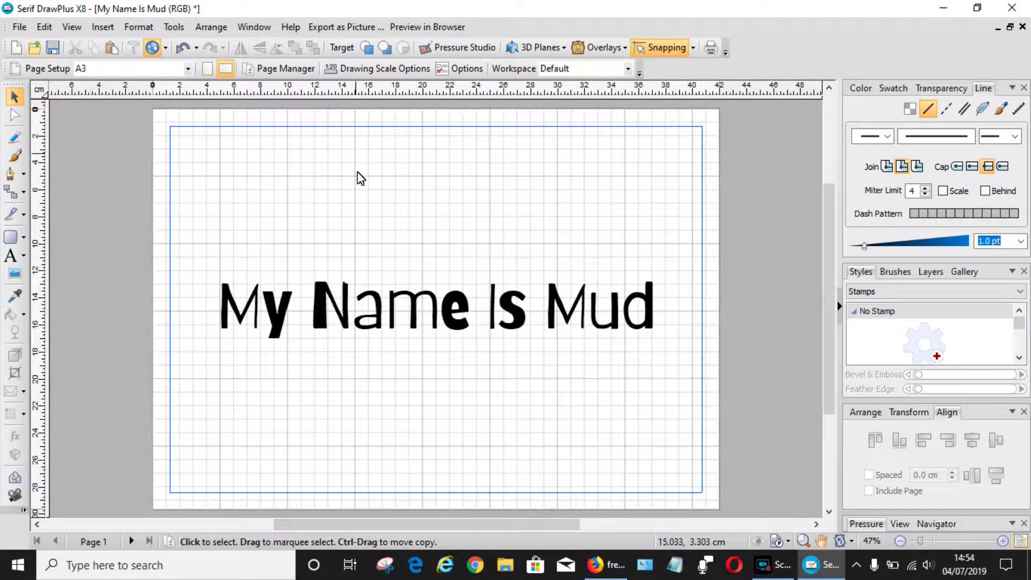
- Drag the 'My Name Is Mud' Barriecito text upward toward the page's vertical centre
{"action": "left_click", "coordinate": [378, 313]}
{"action": "left_click_drag", "start_coordinate": [415, 317], "coordinate": [415, 284]}
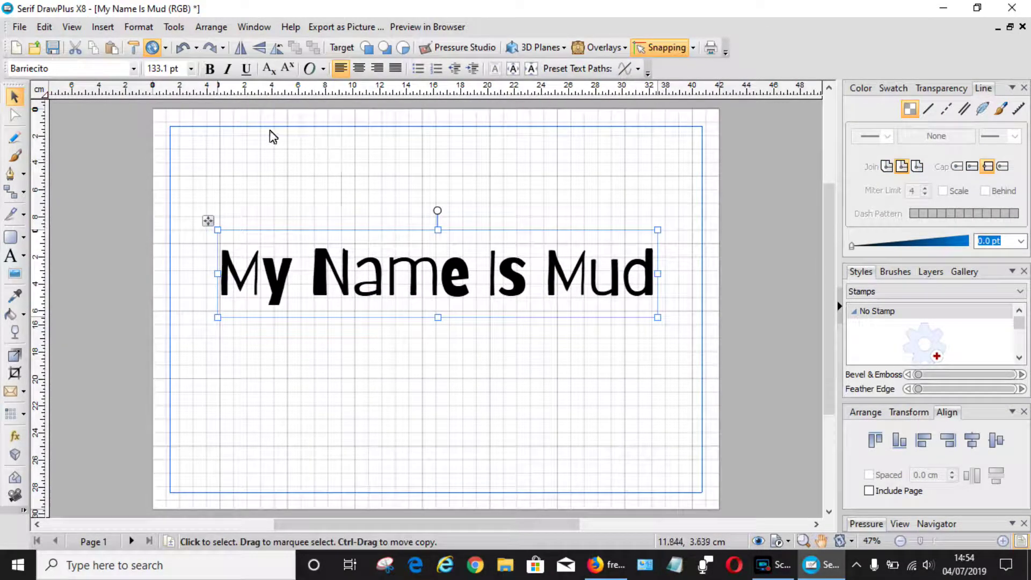
{"action": "left_click", "coordinate": [134, 69]}
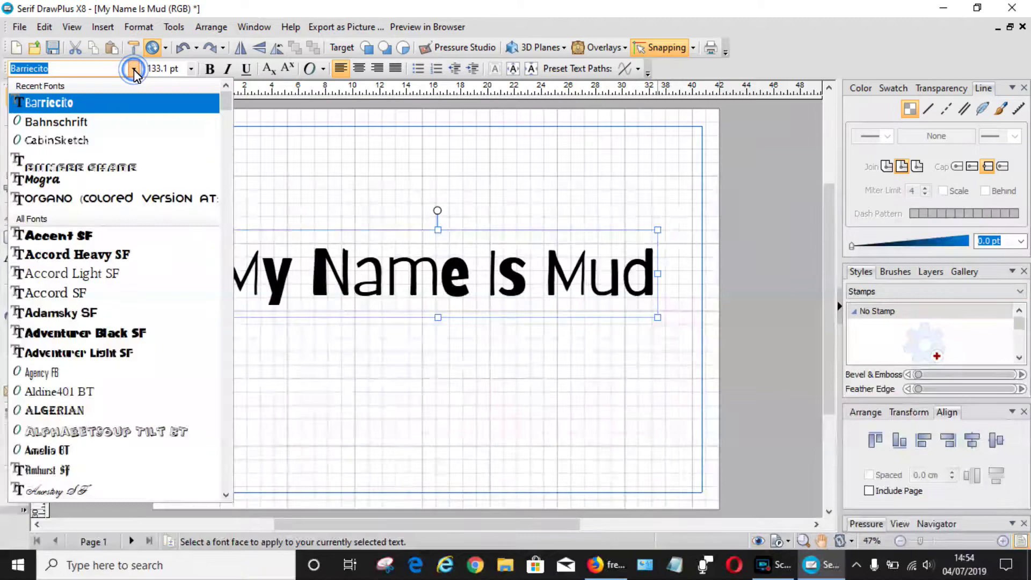
{"action": "mouse_move", "coordinate": [229, 101]}
{"action": "left_mouse_down"}
{"action": "mouse_move", "coordinate": [228, 434]}
{"action": "mouse_move", "coordinate": [236, 131]}
{"action": "mouse_move", "coordinate": [227, 99]}
{"action": "left_mouse_up"}
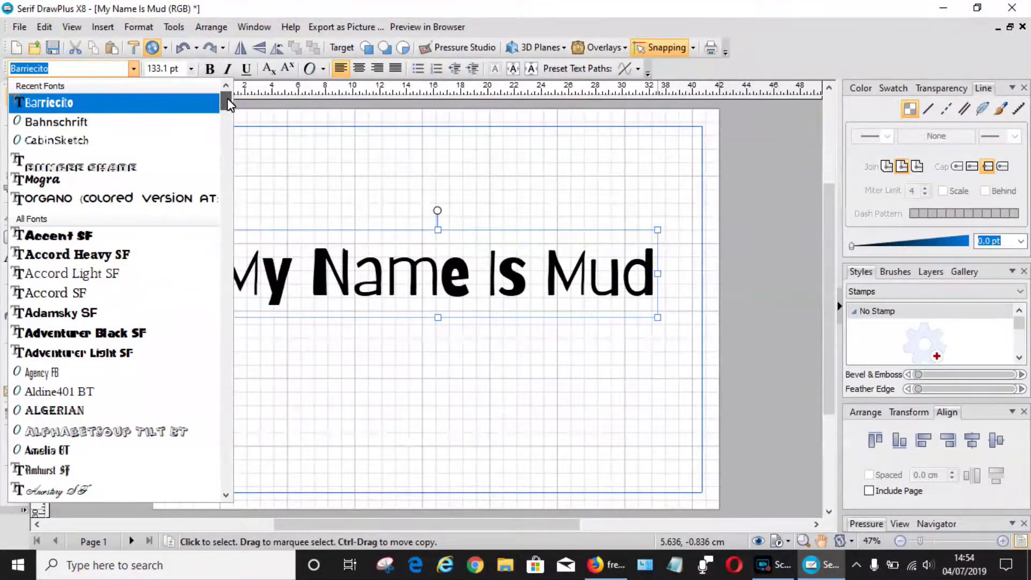
{"action": "left_click", "coordinate": [323, 171]}
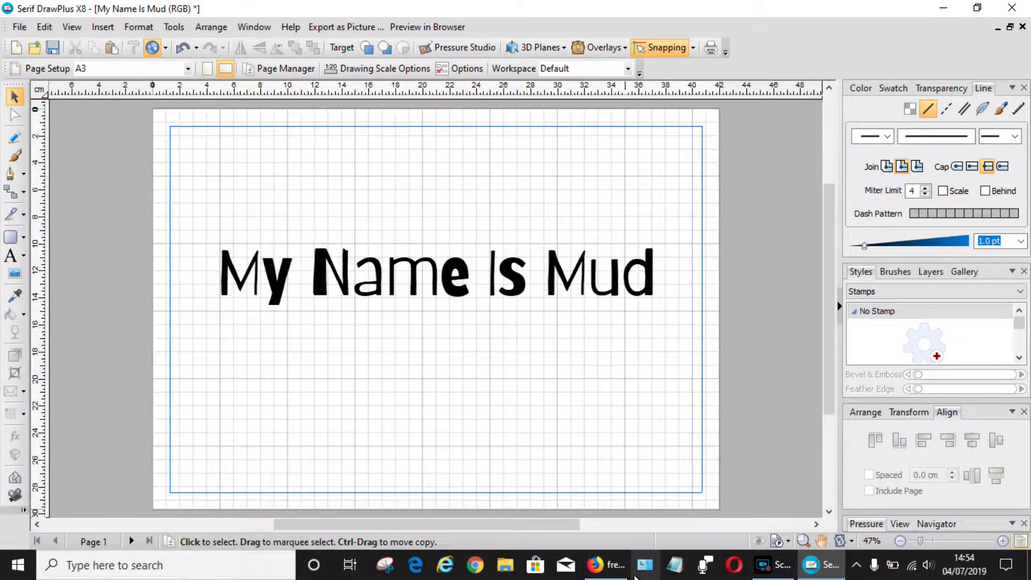
- Switch to Firefox and open the Google Fonts site from the search results
{"action": "left_click", "coordinate": [618, 574]}
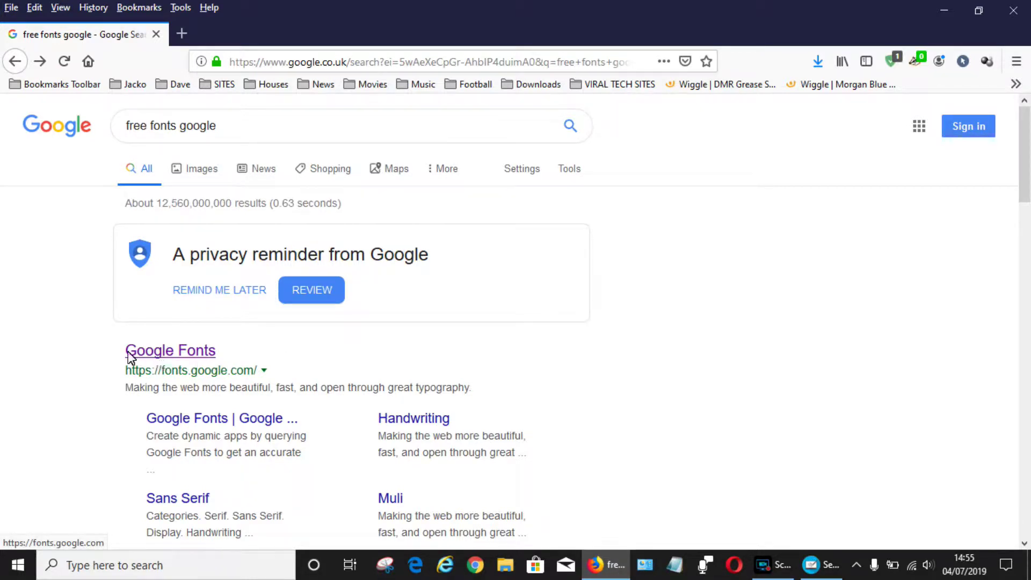
{"action": "left_click", "coordinate": [165, 354]}
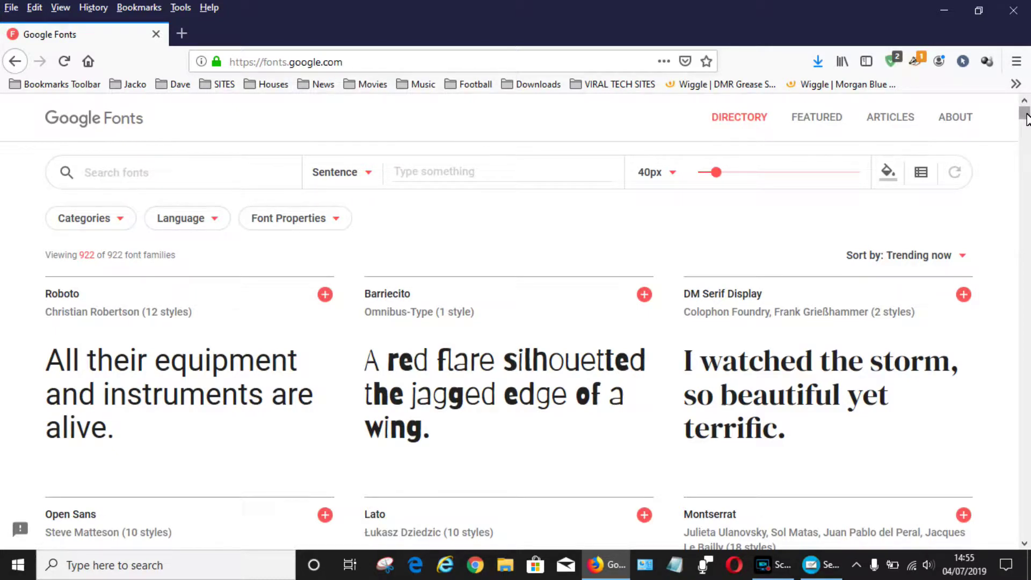
- Open the Rubik Mono One specimen page and add that family to the font selection
{"action": "left_click_drag", "start_coordinate": [1025, 118], "coordinate": [1028, 134]}
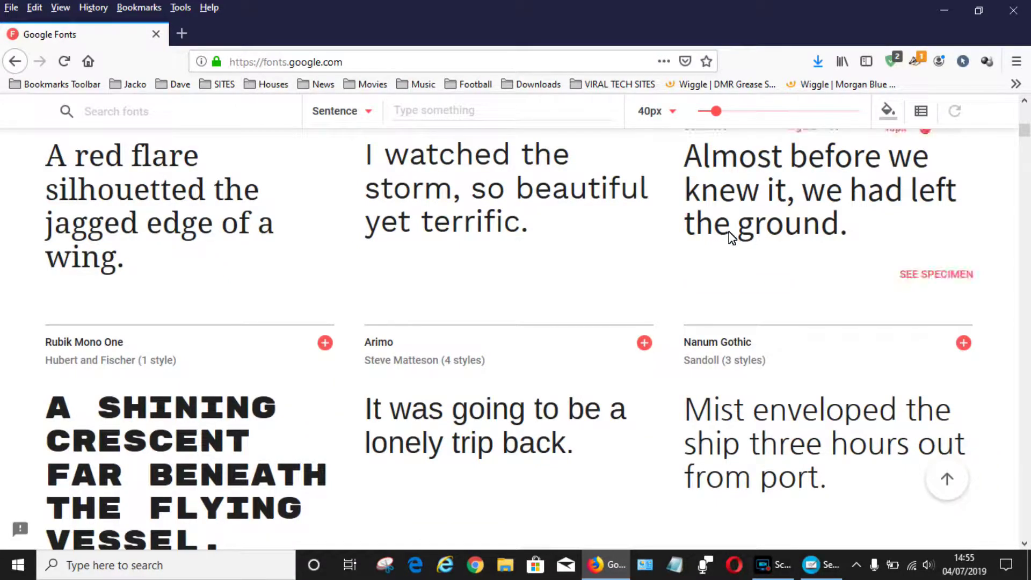
{"action": "left_click", "coordinate": [83, 342]}
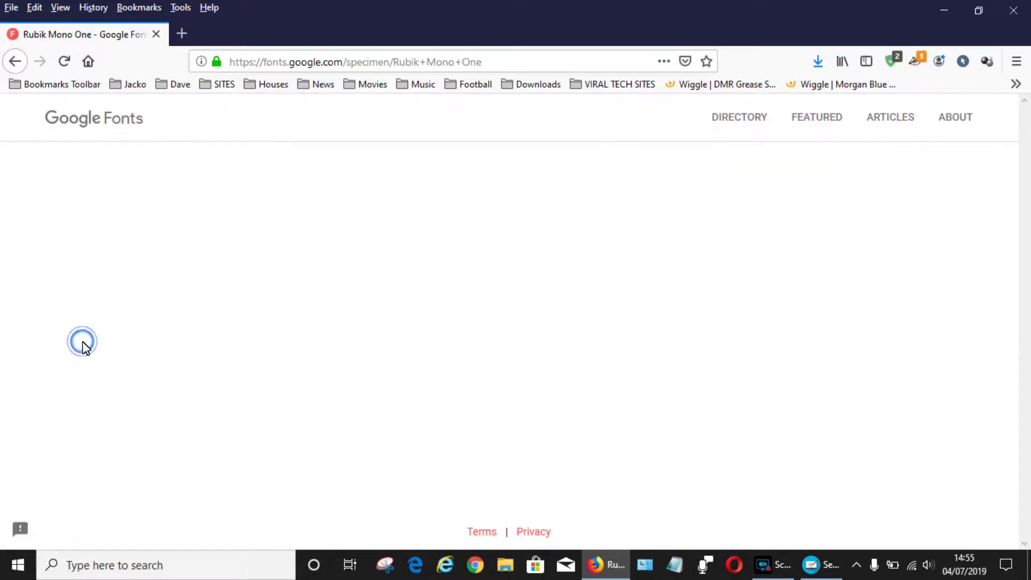
{"action": "scroll", "coordinate": [1022, 225], "scroll_direction": "down", "scroll_amount": 3}
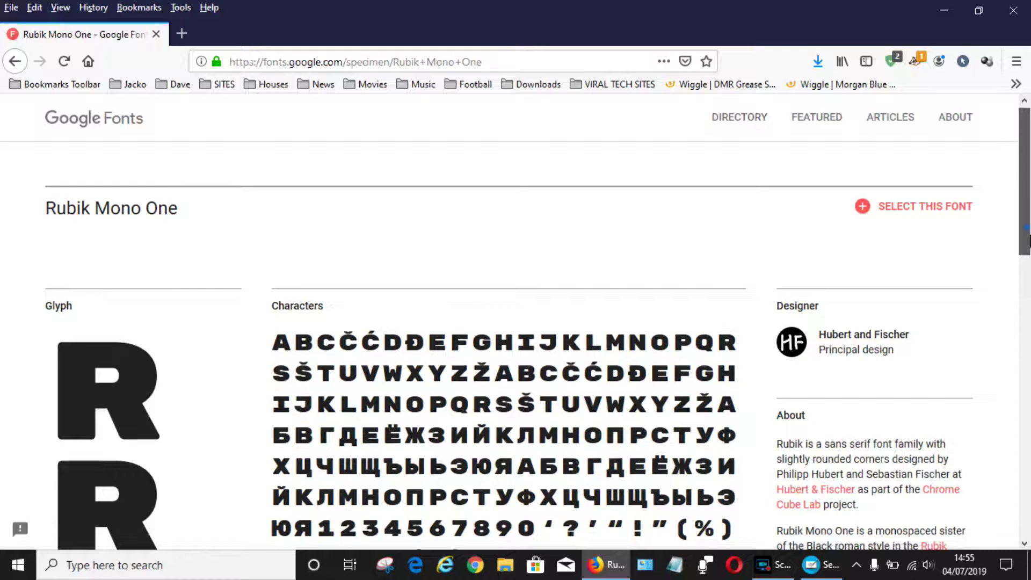
{"action": "scroll", "coordinate": [1023, 225], "scroll_direction": "up", "scroll_amount": 3}
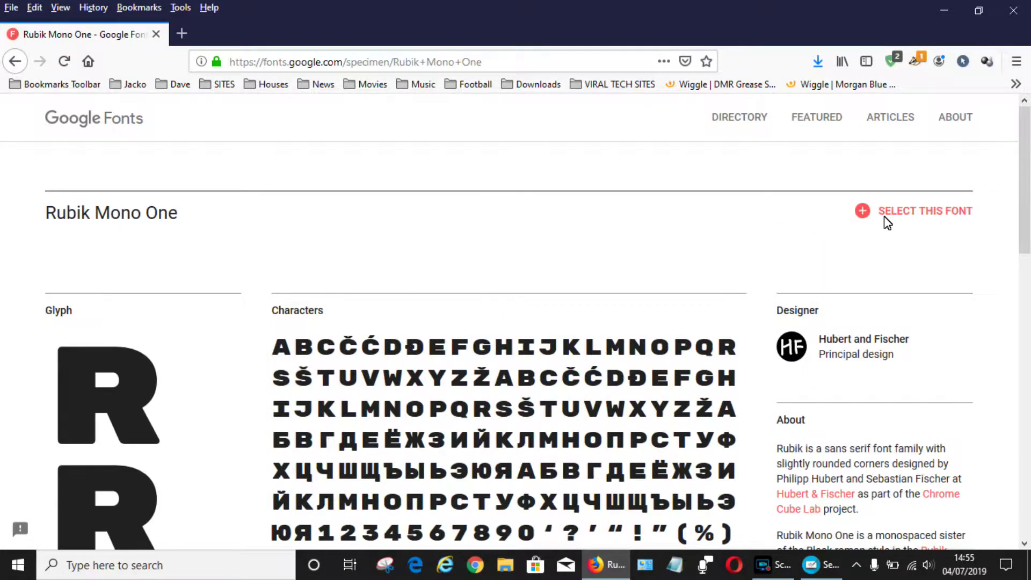
{"action": "left_click", "coordinate": [918, 212]}
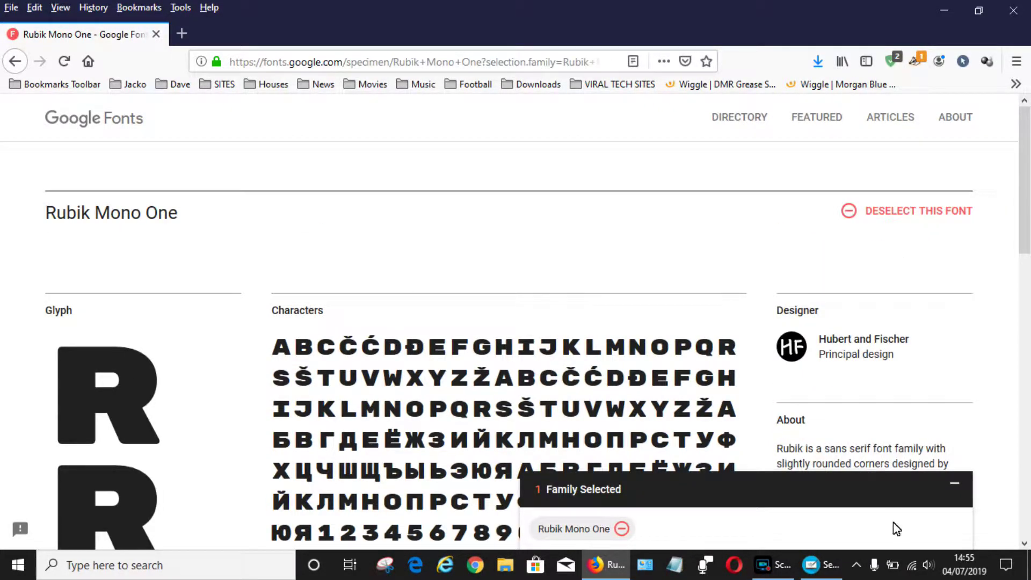
- Download the selected Rubik Mono One family as Rubik_Mono_One.zip into the Downloads folder
{"action": "left_click", "coordinate": [954, 531]}
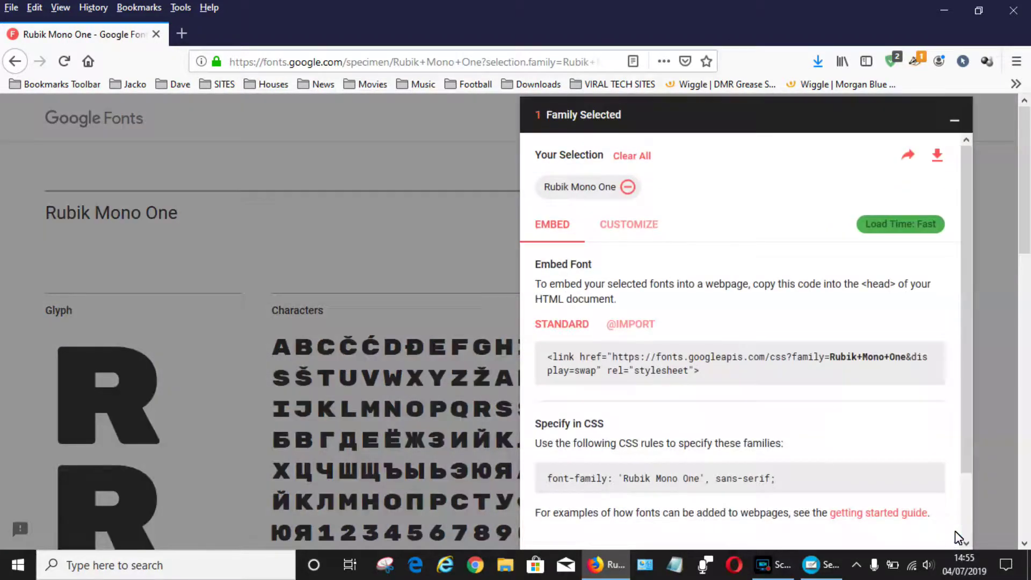
{"action": "left_click", "coordinate": [937, 157]}
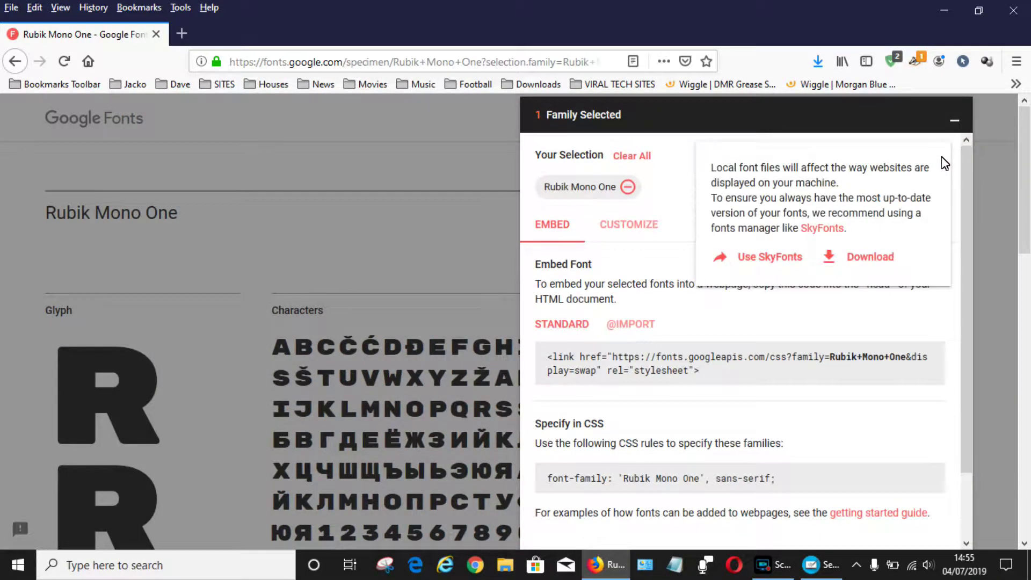
{"action": "left_click", "coordinate": [870, 258]}
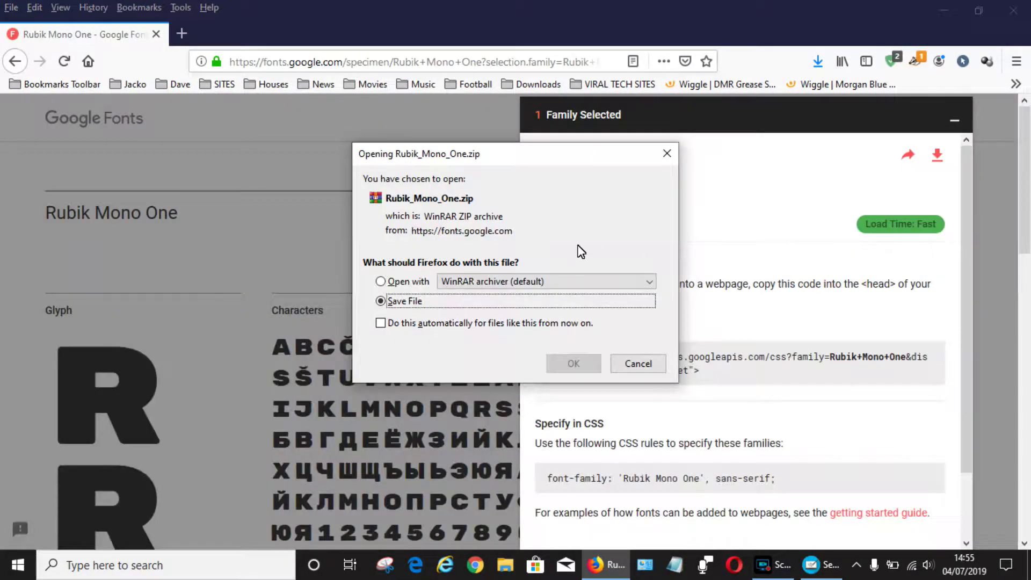
{"action": "left_click", "coordinate": [567, 369]}
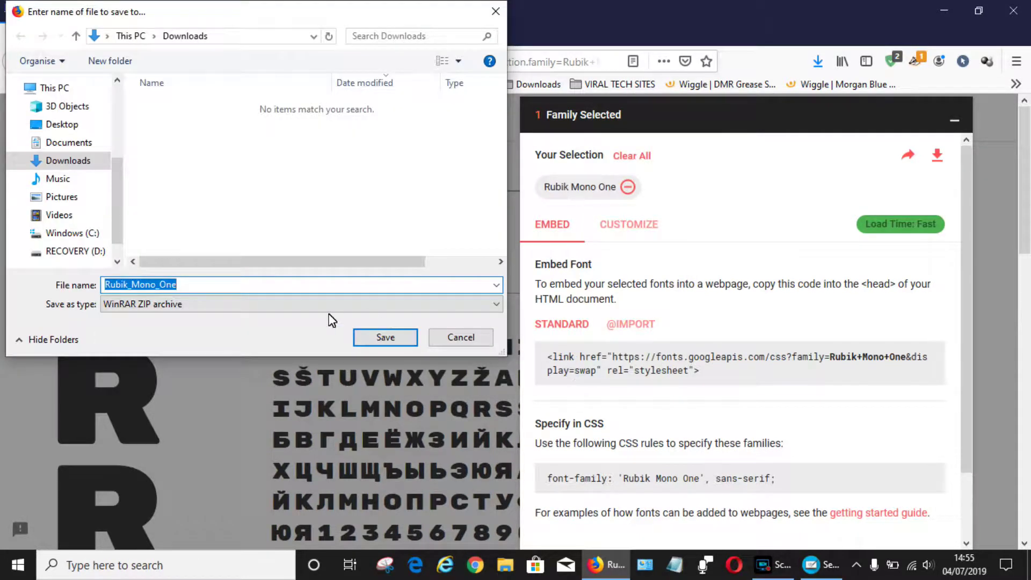
{"action": "left_click", "coordinate": [384, 337]}
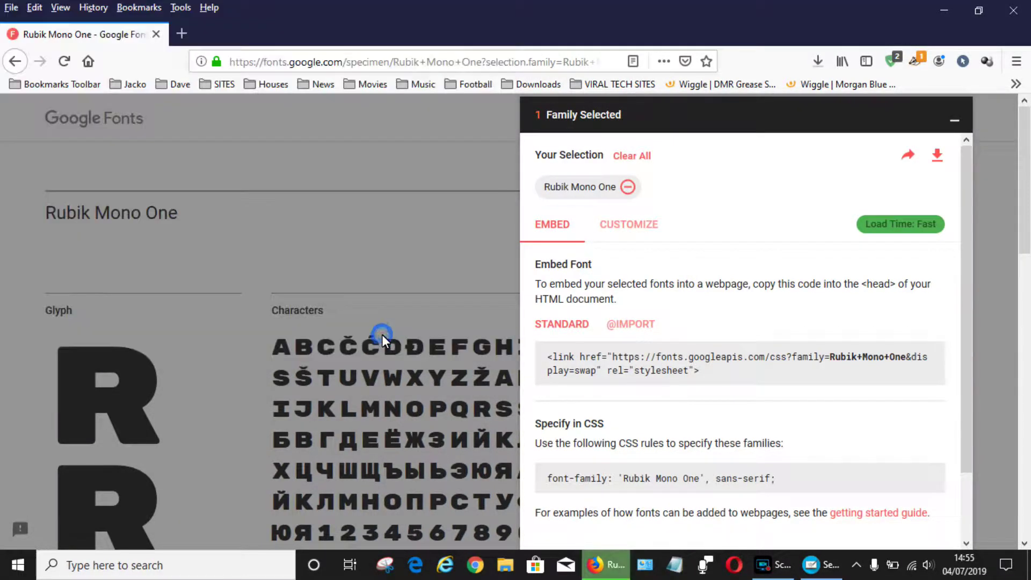
{"action": "left_click", "coordinate": [997, 193]}
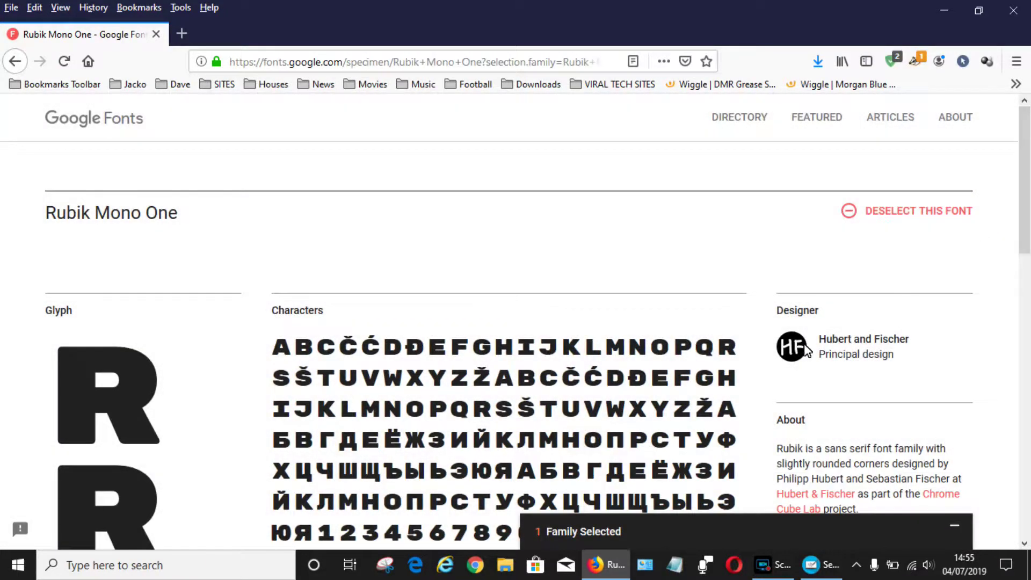
{"action": "left_click", "coordinate": [508, 563]}
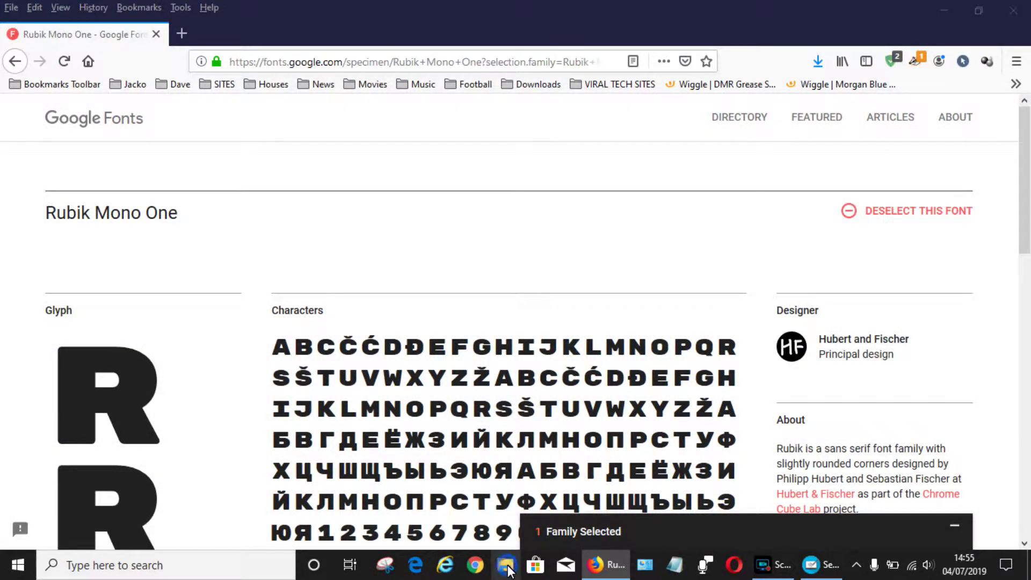
- Extract Rubik_Mono_One.zip in Downloads, producing the OFL licence and RubikMonoOne-Regular font file
{"action": "double_click", "coordinate": [369, 105]}
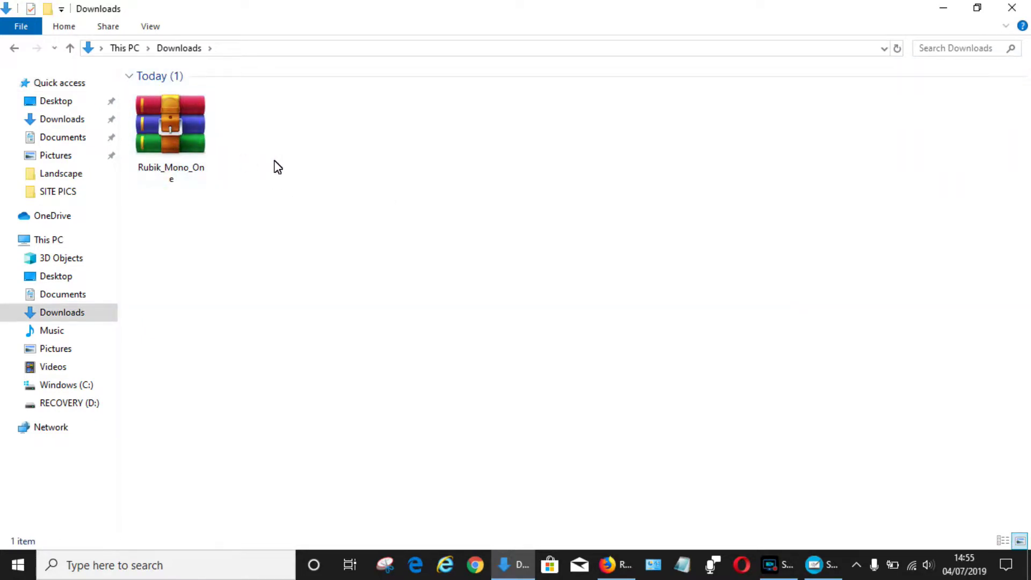
{"action": "right_click", "coordinate": [172, 107]}
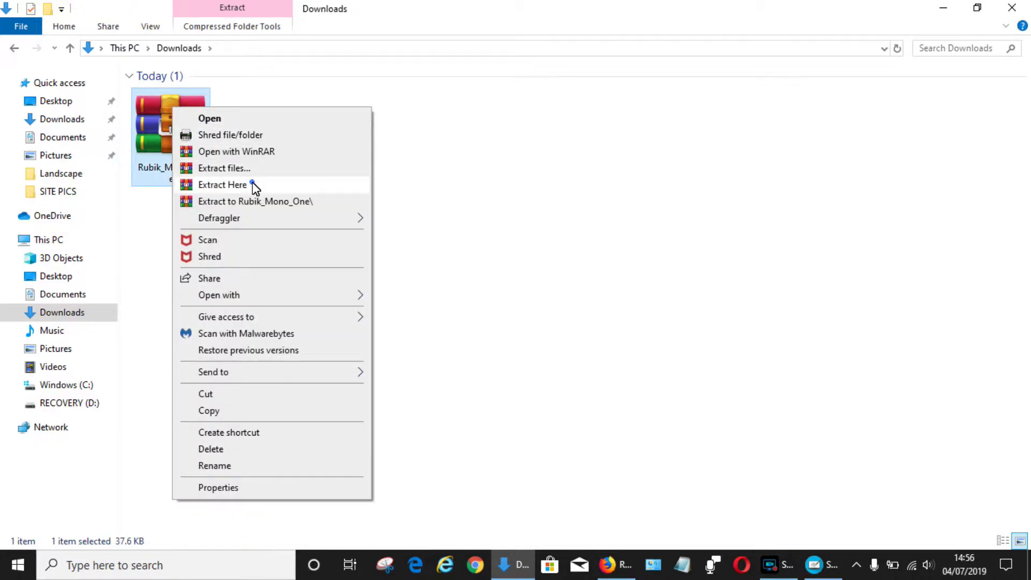
{"action": "left_click", "coordinate": [253, 183]}
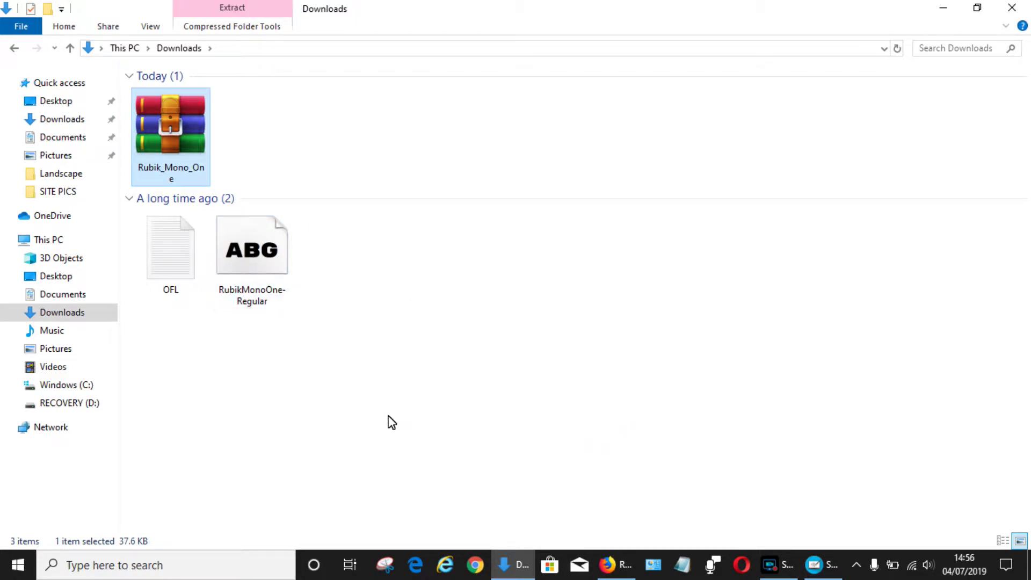
{"action": "left_click", "coordinate": [23, 566]}
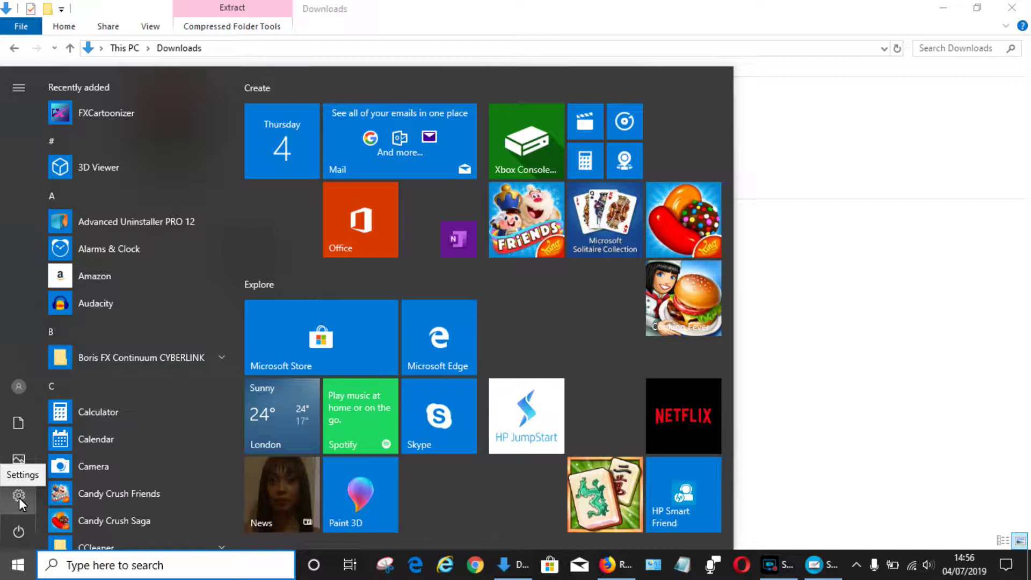
- Open Windows Settings and go to the Fonts page under Personalisation
{"action": "left_click", "coordinate": [18, 496]}
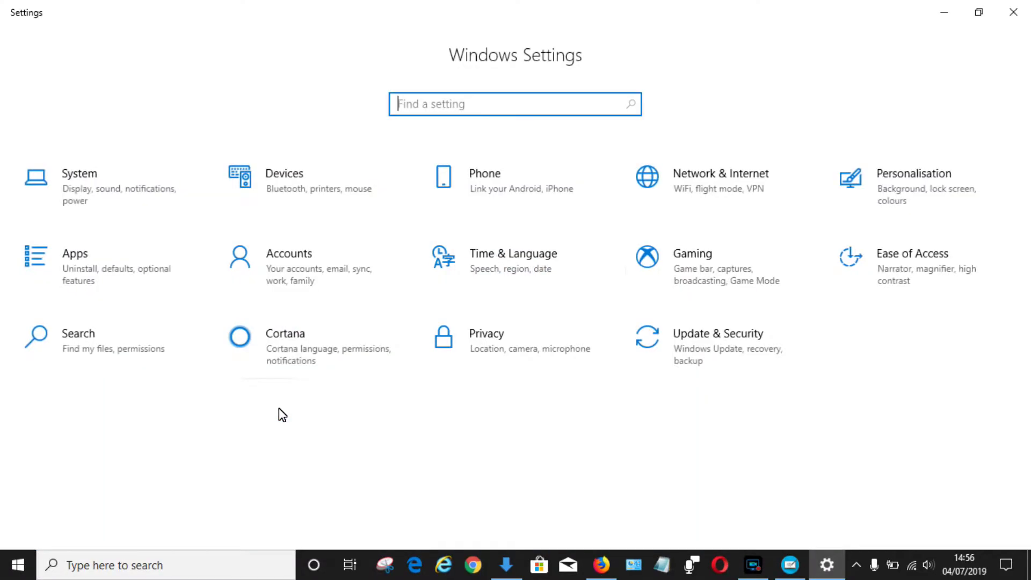
{"action": "left_click", "coordinate": [906, 176]}
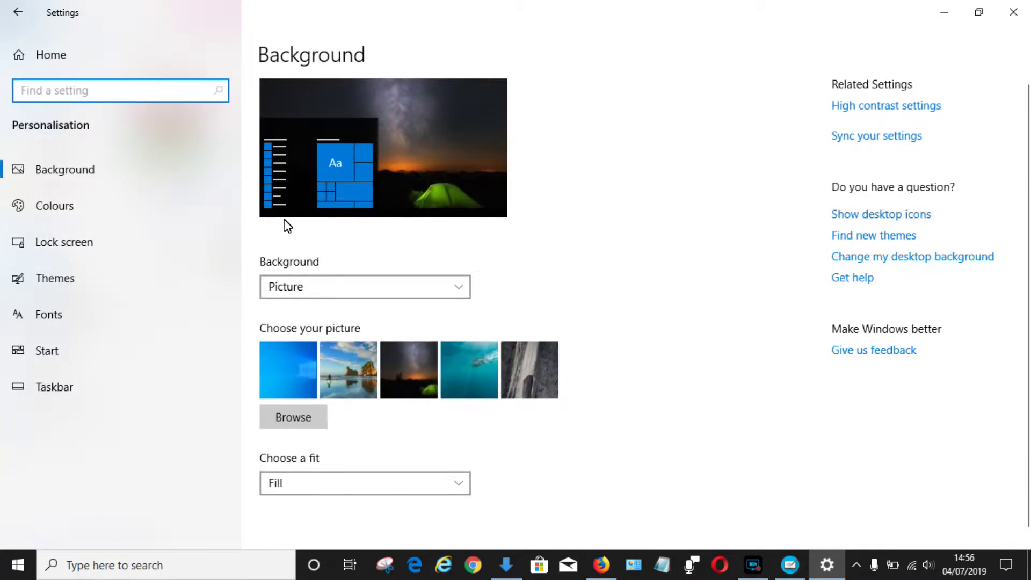
{"action": "left_click", "coordinate": [45, 321]}
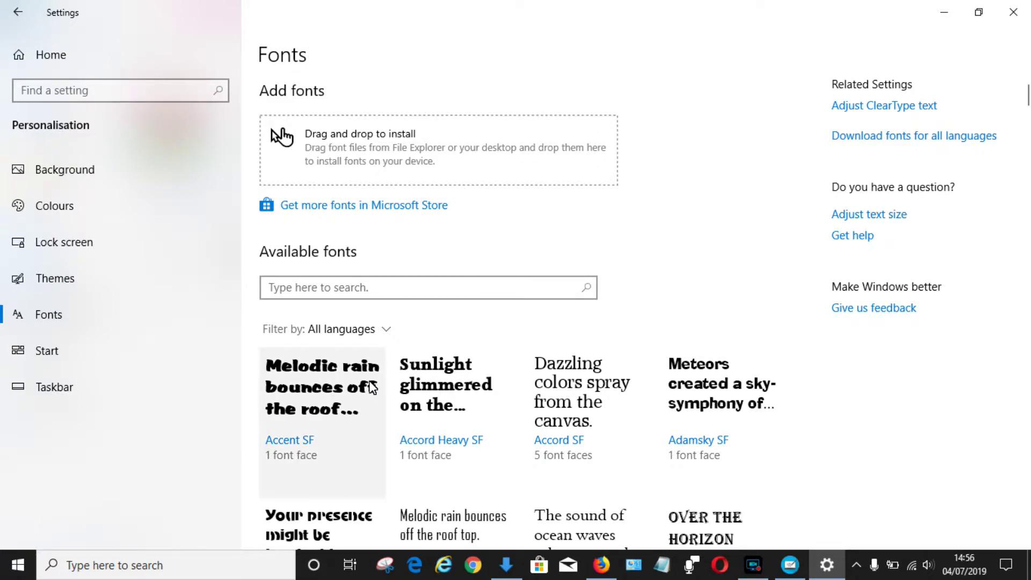
- Install RubikMonoOne-Regular by dropping it onto the Settings 'Drag and drop to install' area
{"action": "left_click", "coordinate": [505, 565]}
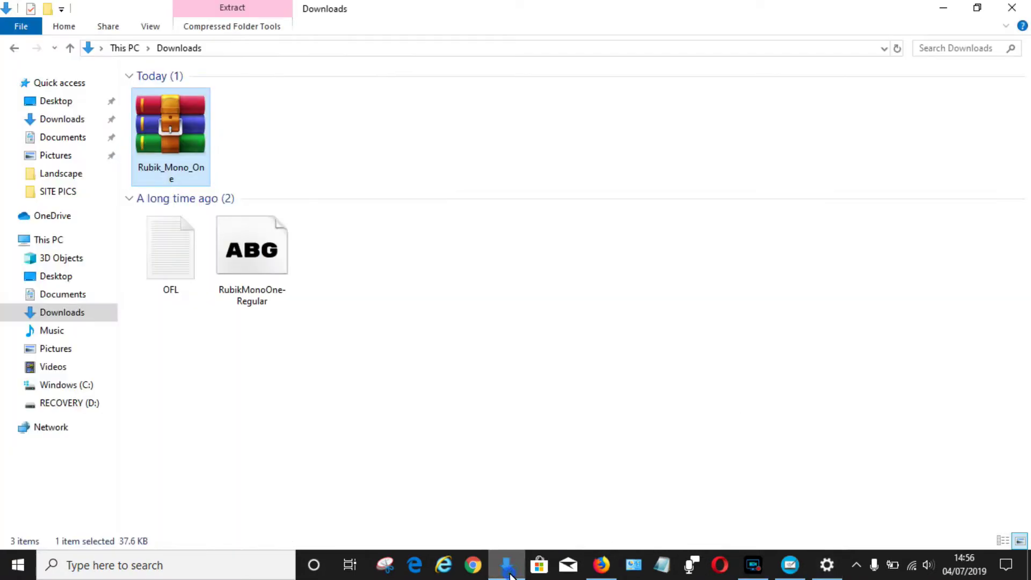
{"action": "left_click", "coordinate": [977, 9]}
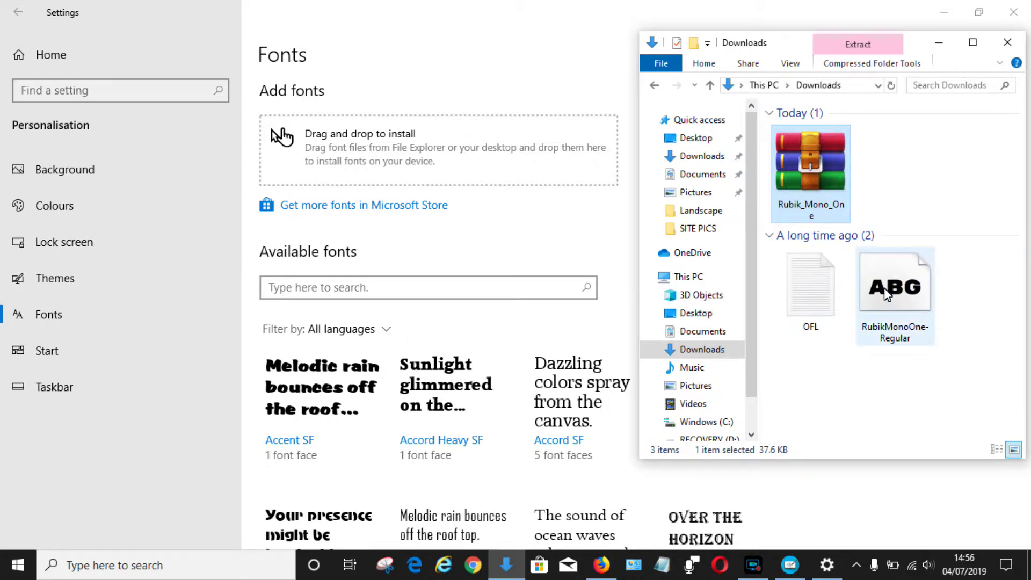
{"action": "left_click_drag", "start_coordinate": [886, 296], "coordinate": [481, 159]}
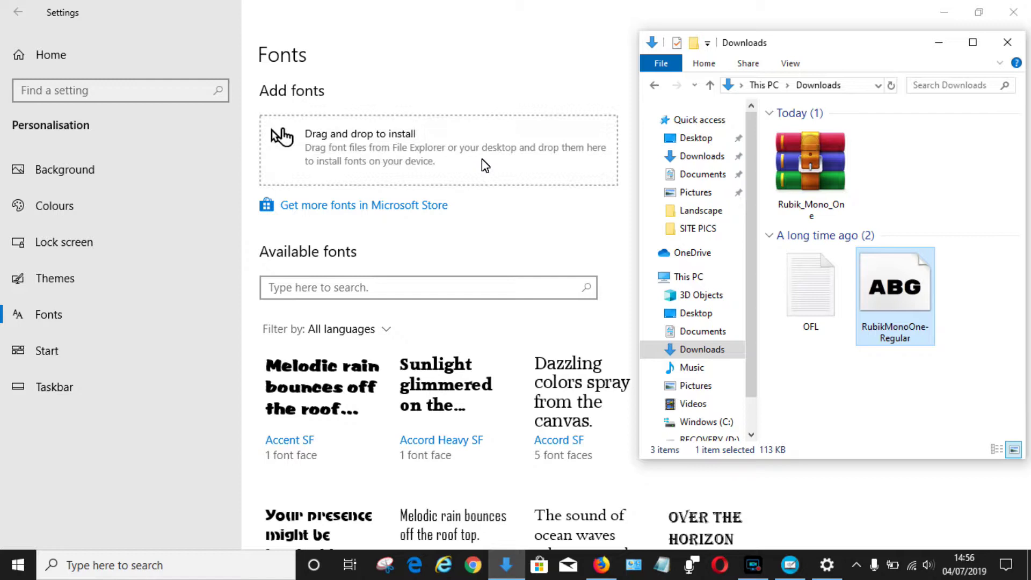
{"action": "left_click", "coordinate": [938, 43]}
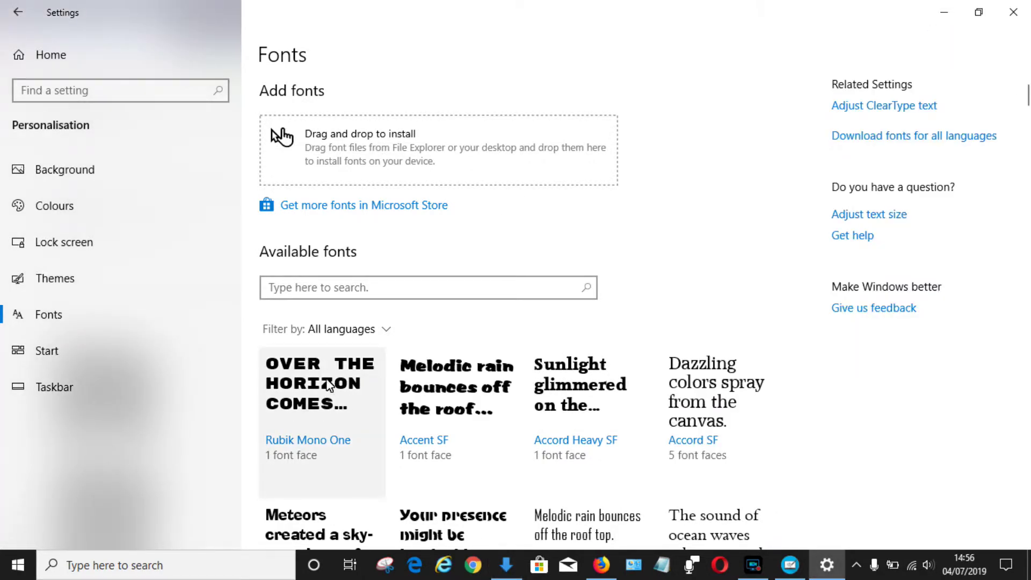
- Close DrawPlus, saving My Name Is Mud, then relaunch DrawPlus X8 from the desktop icon
{"action": "left_click", "coordinate": [941, 20]}
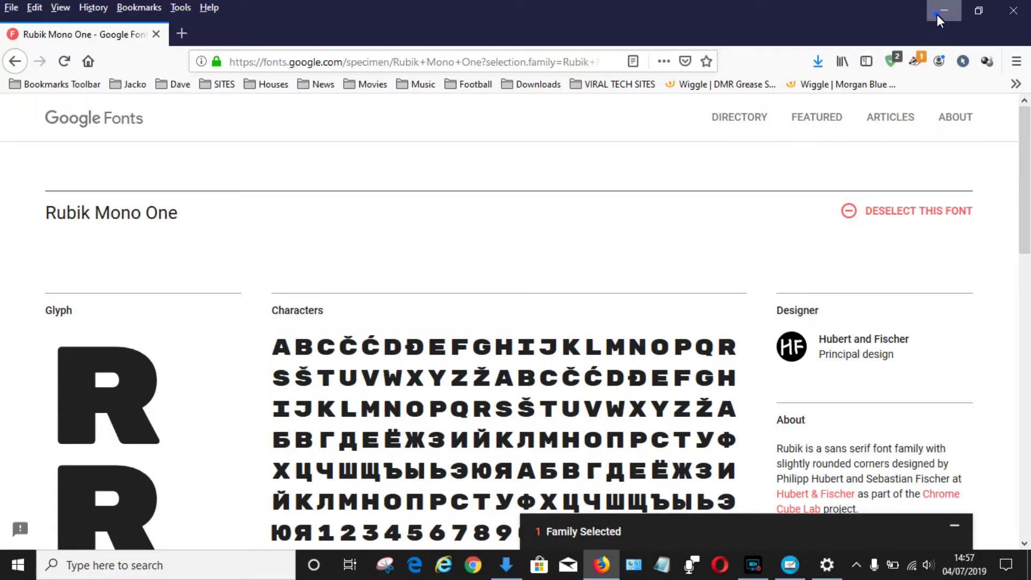
{"action": "left_click", "coordinate": [936, 14]}
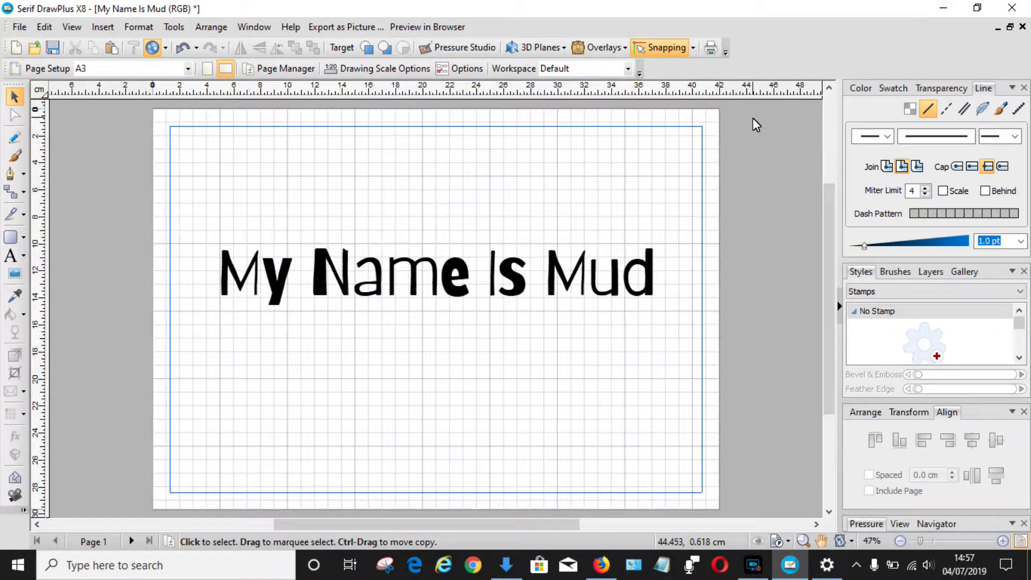
{"action": "left_click", "coordinate": [1011, 8]}
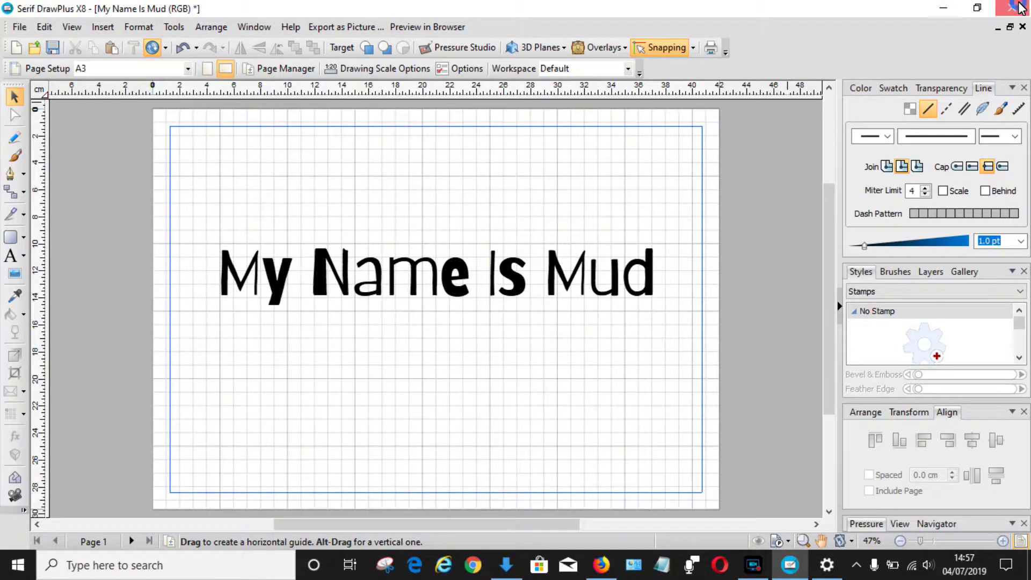
{"action": "left_click", "coordinate": [454, 314]}
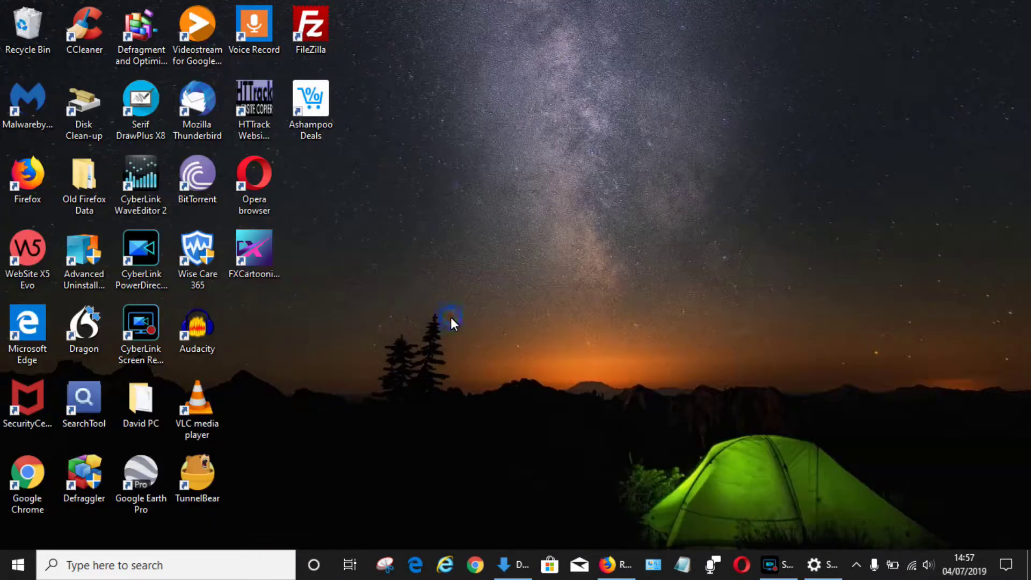
{"action": "double_click", "coordinate": [148, 104]}
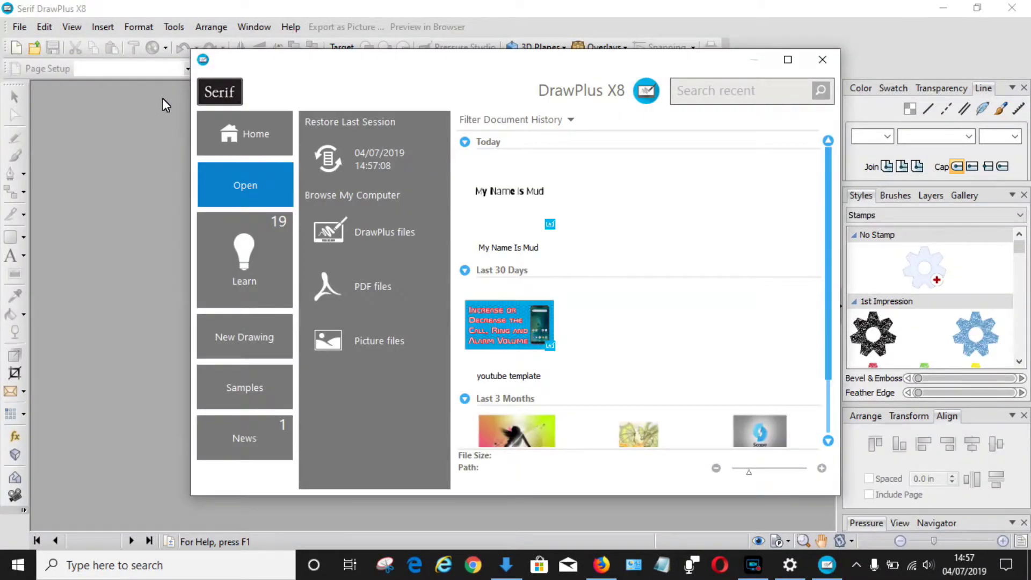
- Reopen My Name Is Mud from the recent documents and nudge its text slightly up
{"action": "left_click", "coordinate": [513, 180]}
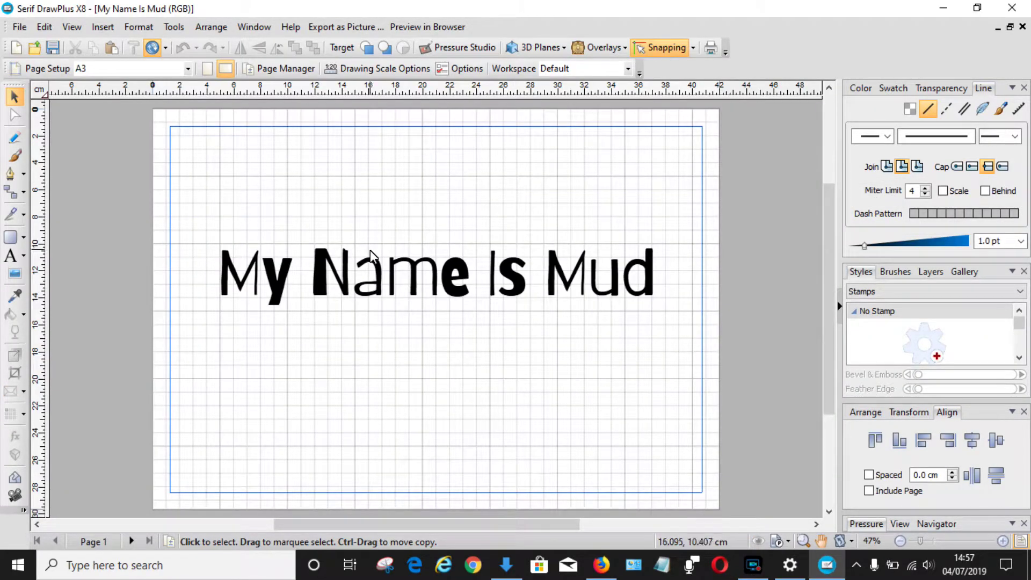
{"action": "left_click", "coordinate": [377, 279]}
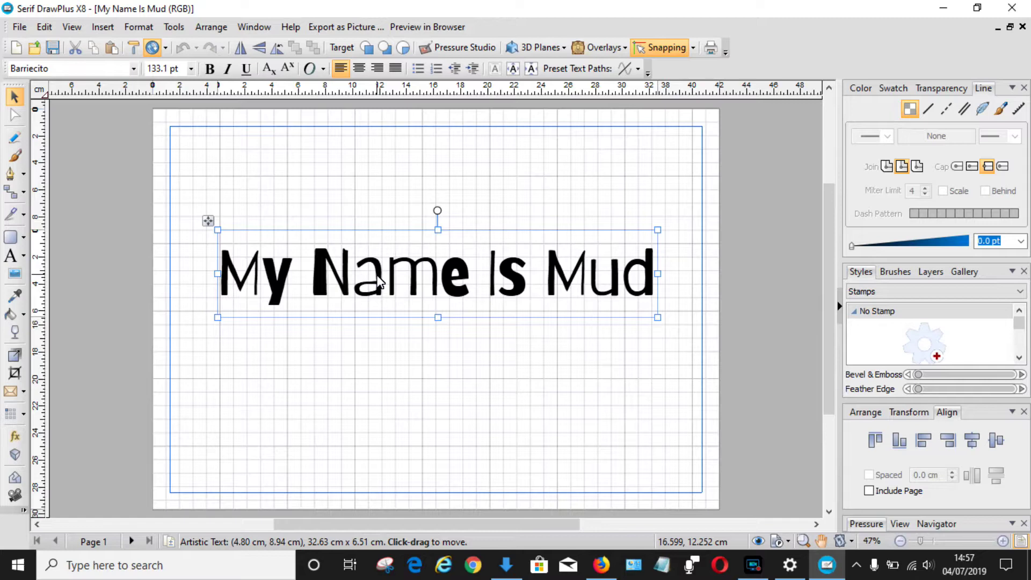
{"action": "mouse_move", "coordinate": [445, 278]}
{"action": "left_mouse_down"}
{"action": "mouse_move", "coordinate": [439, 296]}
{"action": "mouse_move", "coordinate": [441, 248]}
{"action": "mouse_move", "coordinate": [444, 265]}
{"action": "left_mouse_up"}
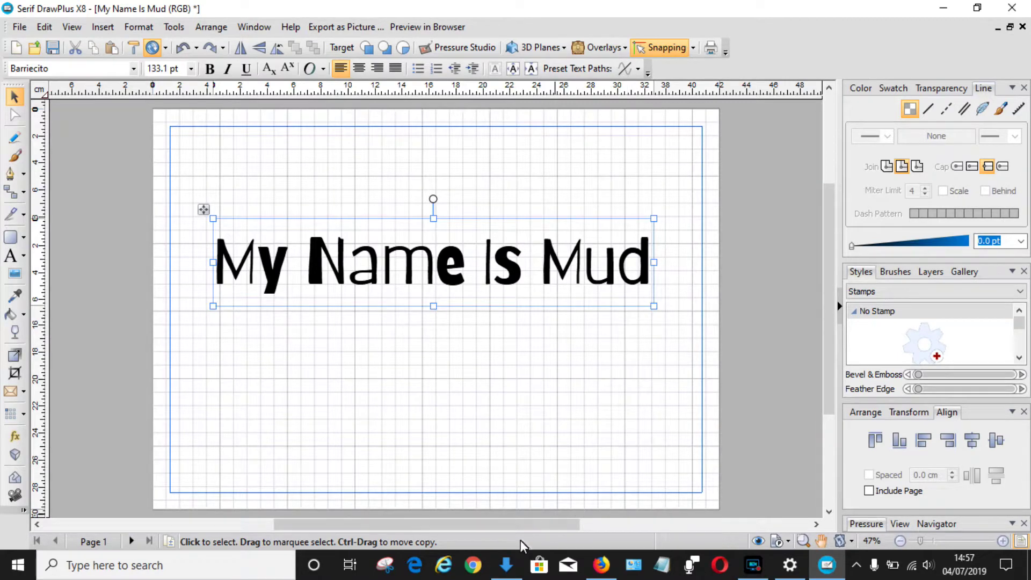
{"action": "mouse_move", "coordinate": [797, 575]}
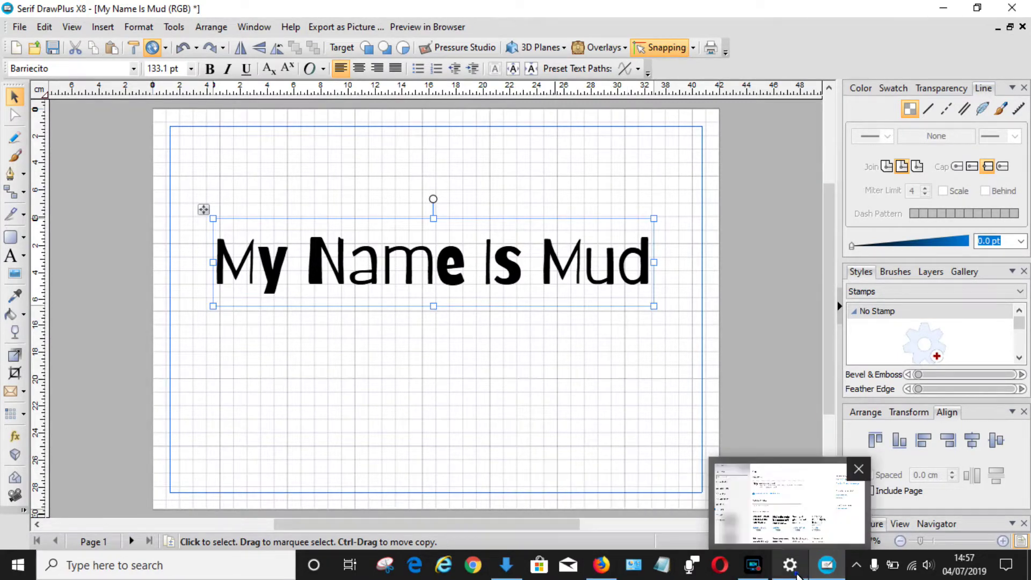
{"action": "left_click", "coordinate": [752, 512]}
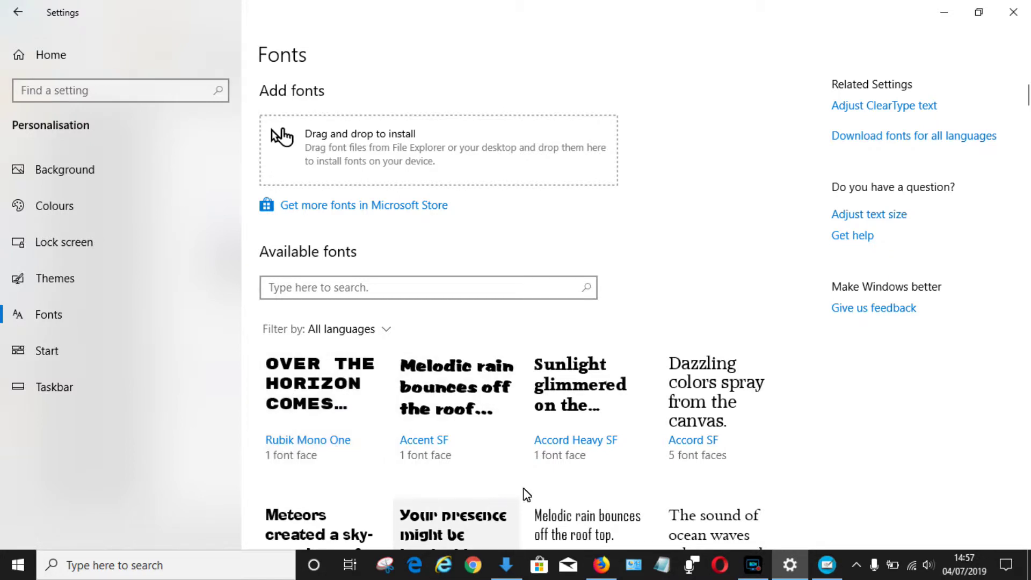
{"action": "left_click", "coordinate": [829, 566]}
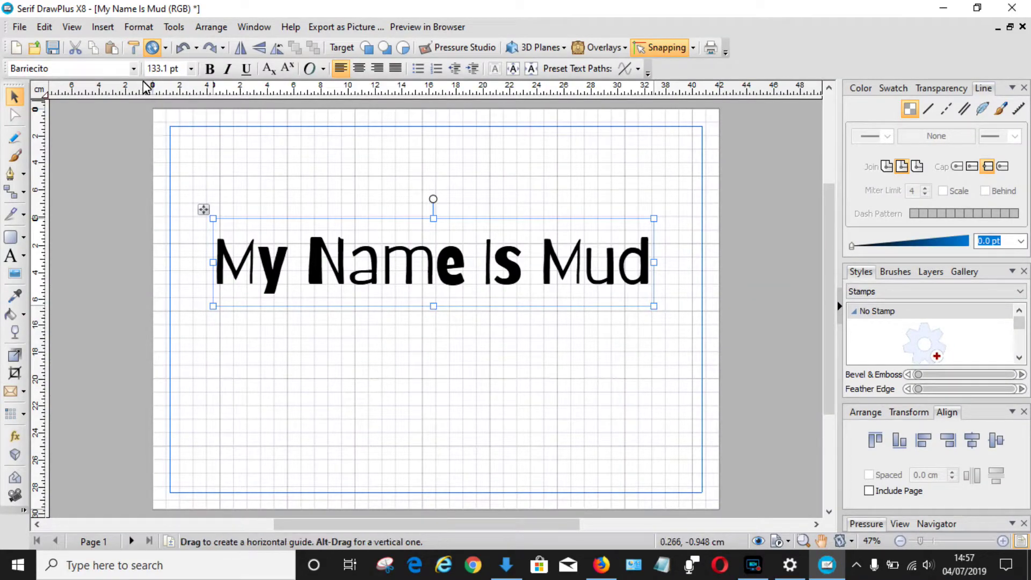
- Set the heading font to Rubik Mono One and resize it to 91.38 pt to fit the page
{"action": "left_click", "coordinate": [132, 68]}
{"action": "left_click_drag", "start_coordinate": [232, 112], "coordinate": [253, 400]}
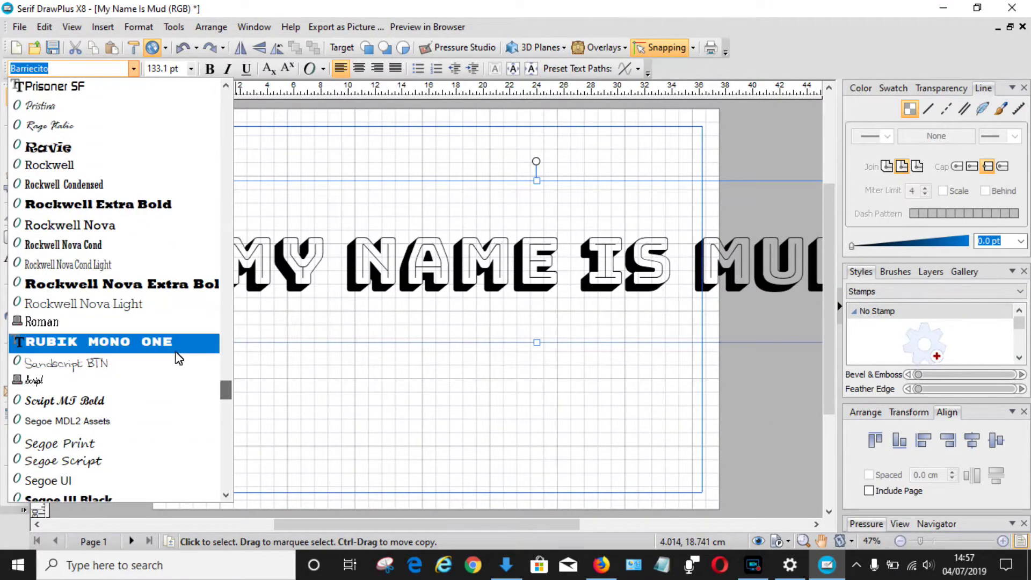
{"action": "left_click", "coordinate": [127, 347]}
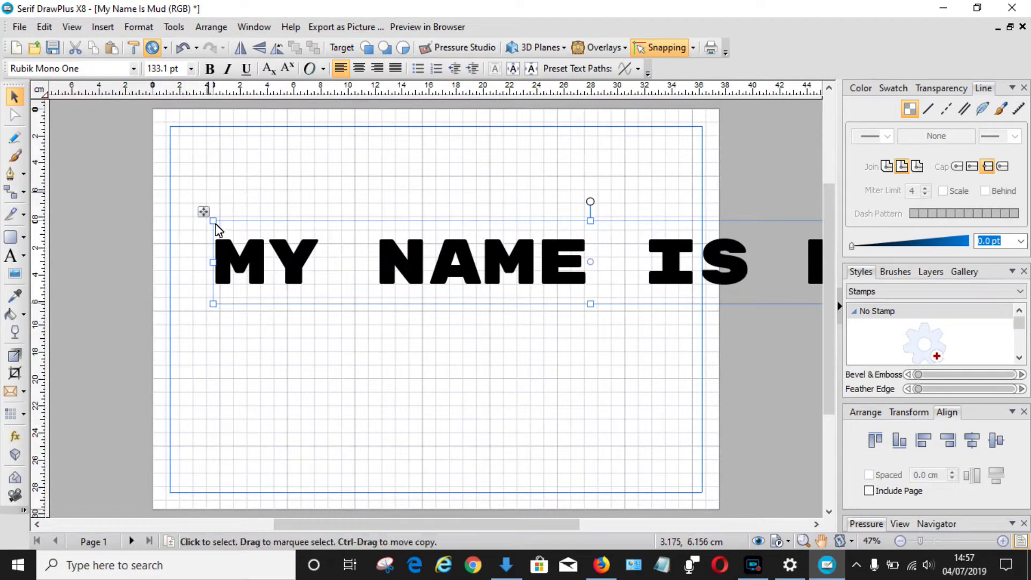
{"action": "left_click_drag", "start_coordinate": [213, 221], "coordinate": [353, 286]}
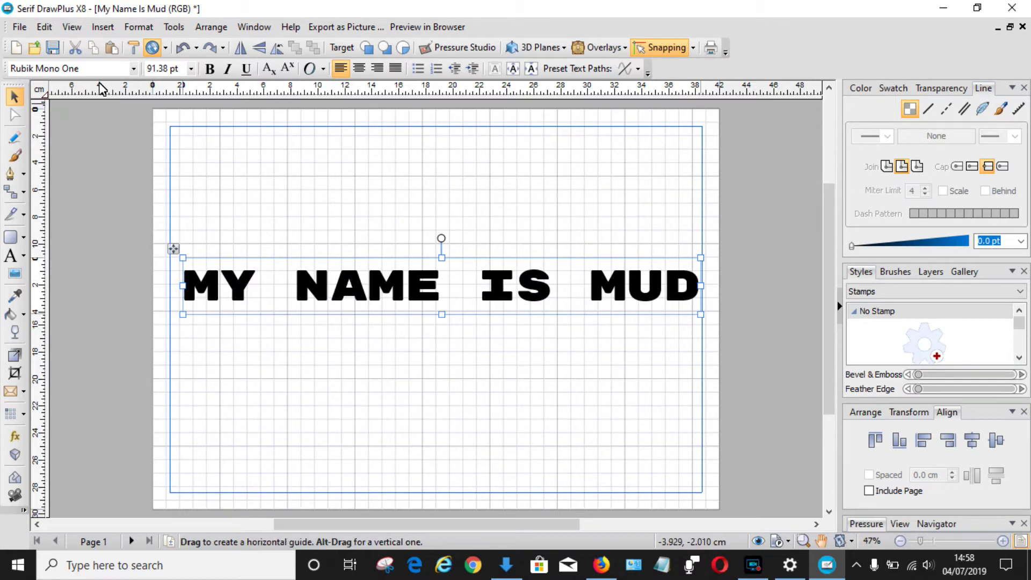
{"action": "left_click", "coordinate": [133, 68]}
{"action": "left_click", "coordinate": [134, 68]}
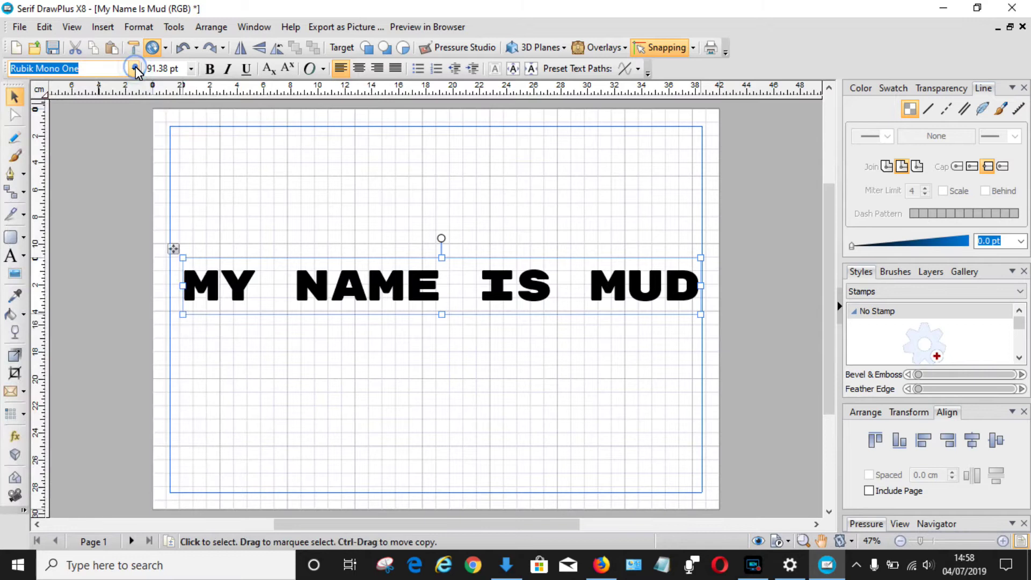